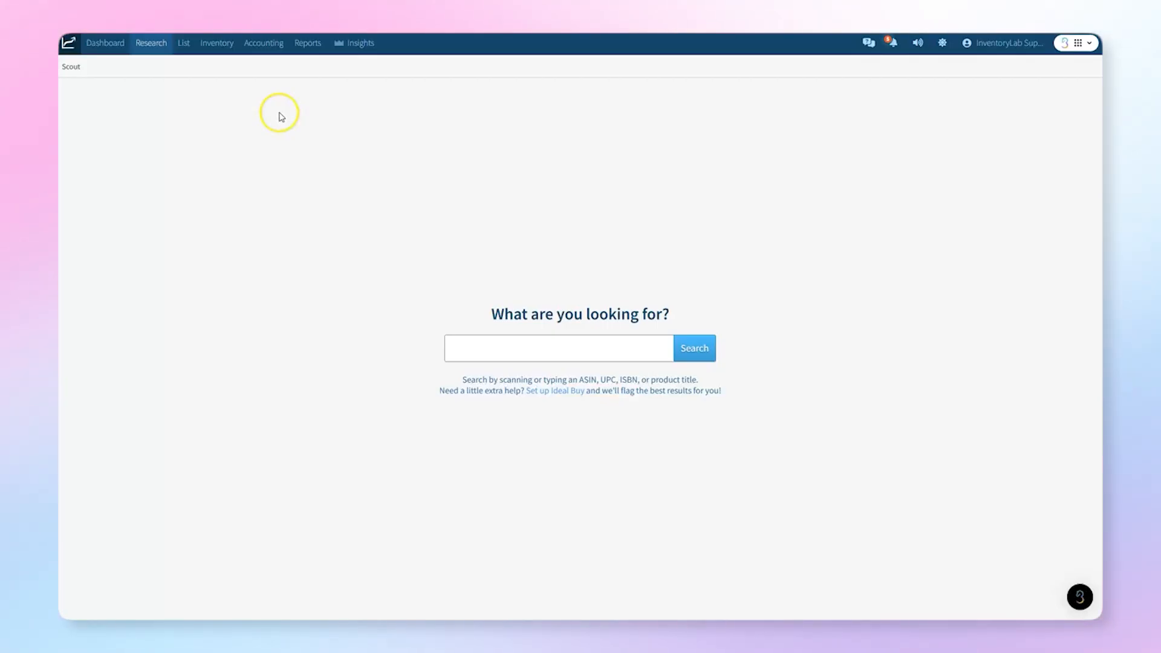
- Create a new List & Prep batch named Knowledgebase Demo Batch with the Fulfilled by Amazon (FBA) channel and proceed to its batch settings
{"action": "left_click", "coordinate": [185, 44]}
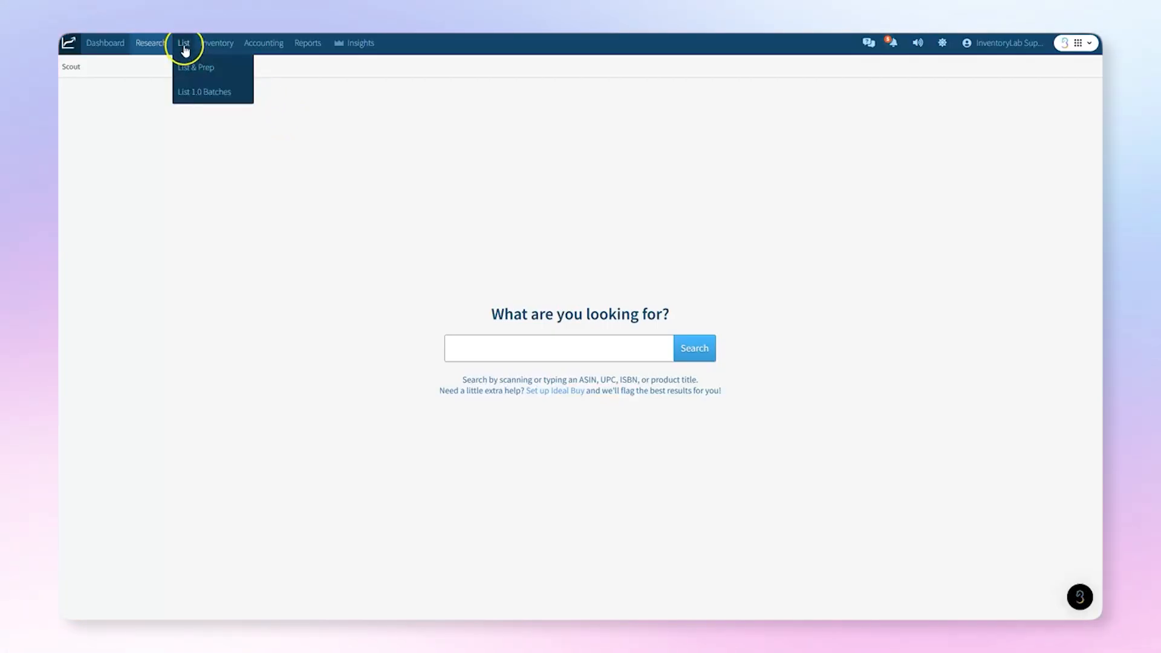
{"action": "left_click", "coordinate": [189, 68]}
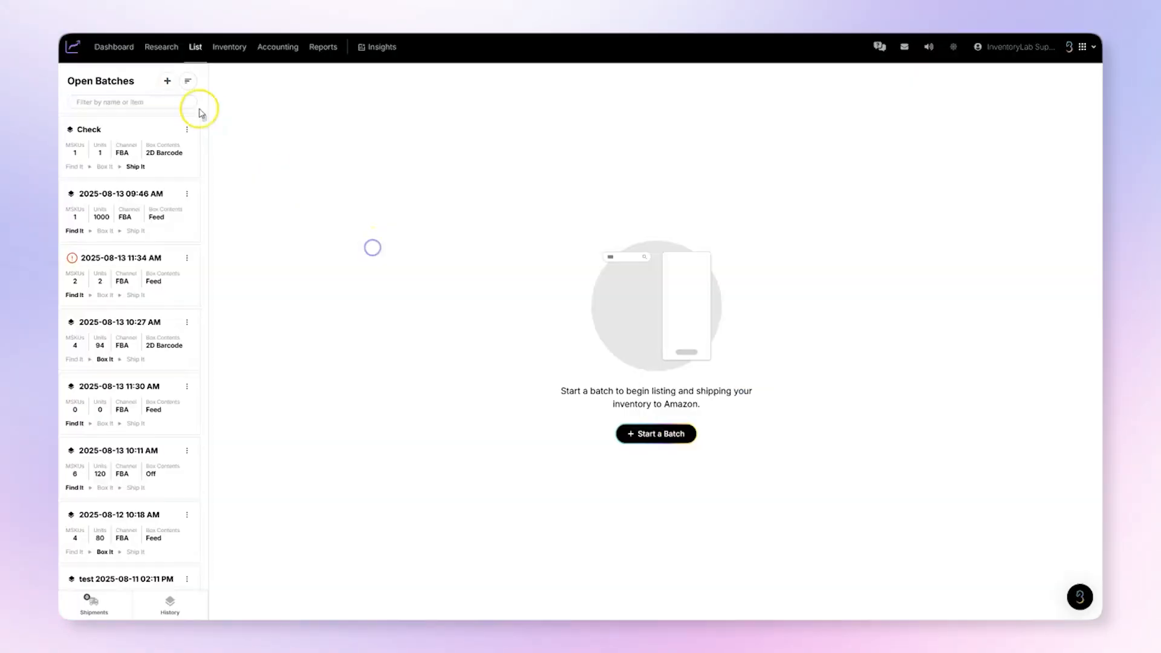
{"action": "left_click", "coordinate": [168, 81]}
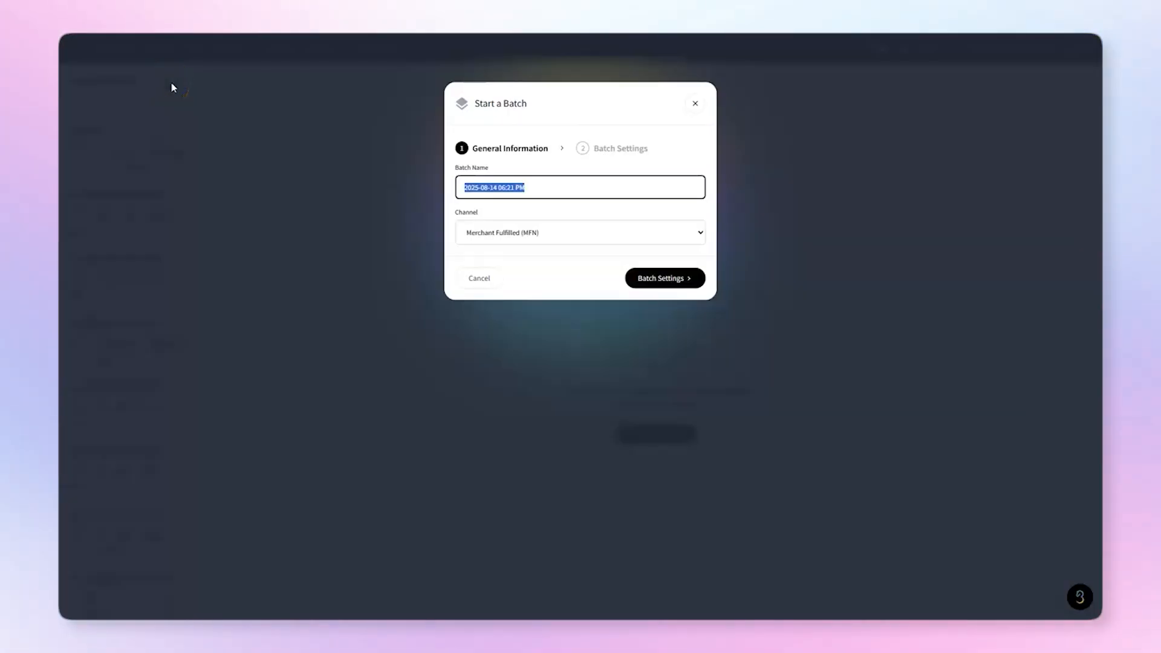
{"action": "type", "text": "Knowledge"}
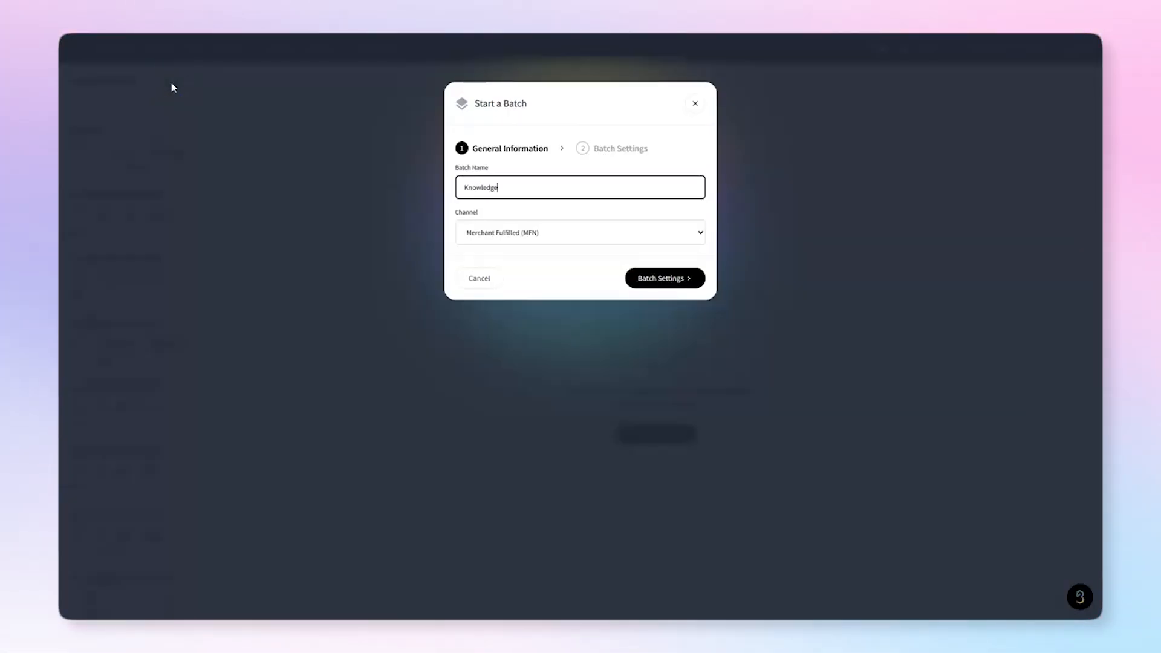
{"action": "type", "text": "base Demo Batch"}
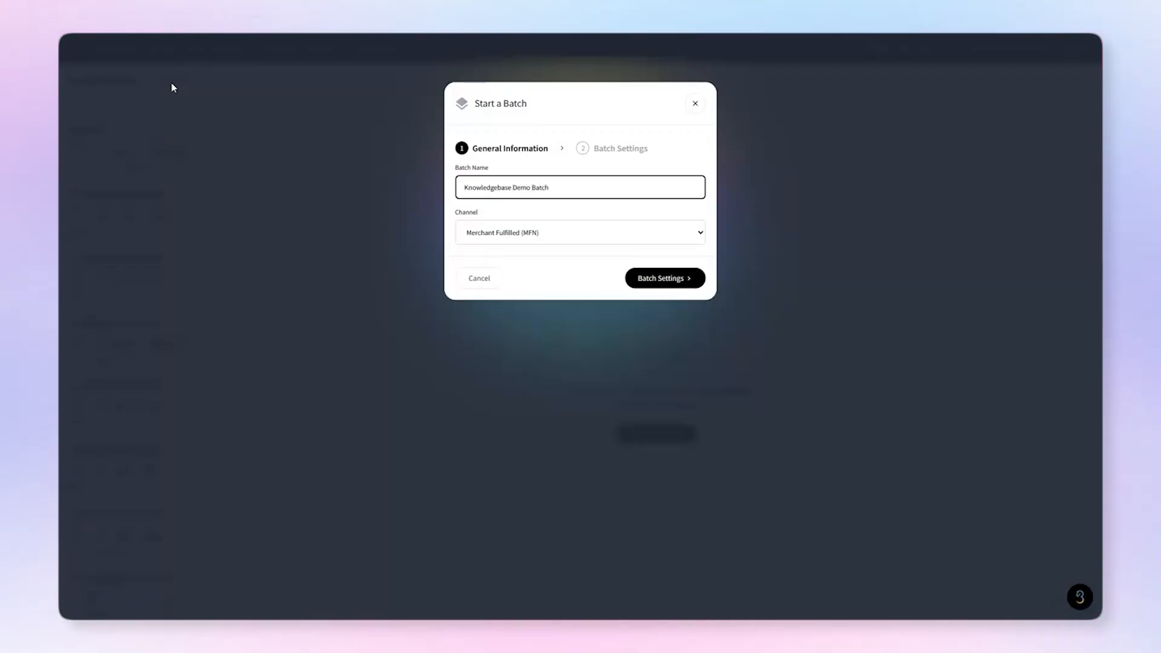
{"action": "left_click", "coordinate": [514, 236]}
{"action": "left_click", "coordinate": [515, 250]}
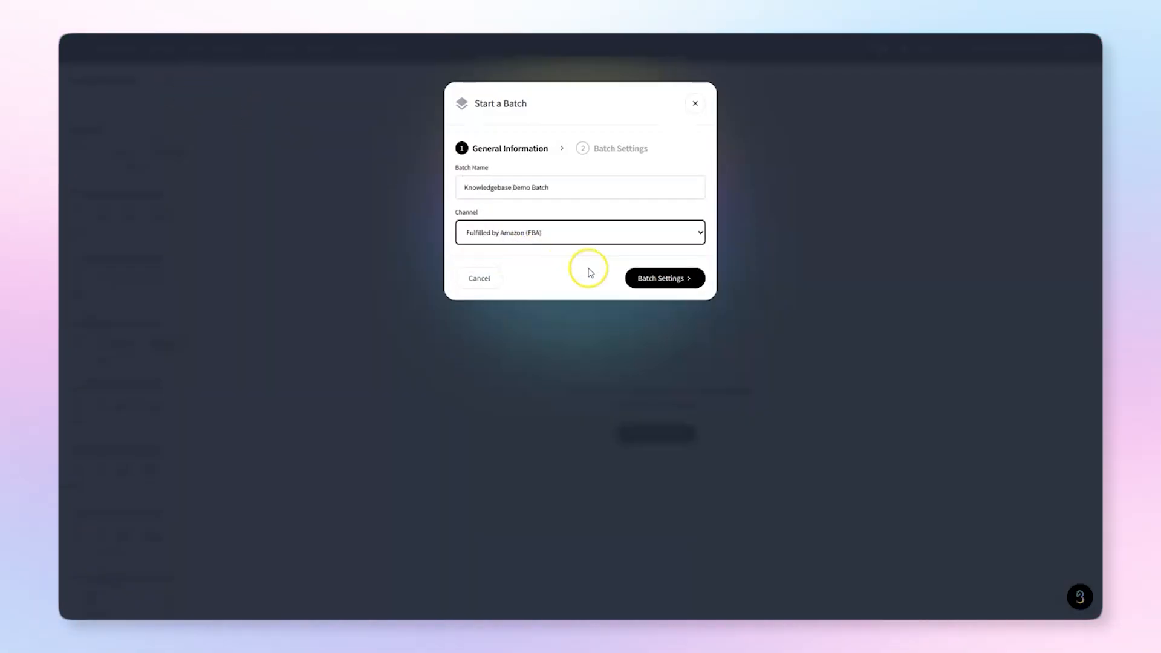
{"action": "left_click", "coordinate": [665, 280]}
- Choose to import a buy list from file, attach Test Buy List.csv, and start the batch
{"action": "left_click", "coordinate": [573, 257]}
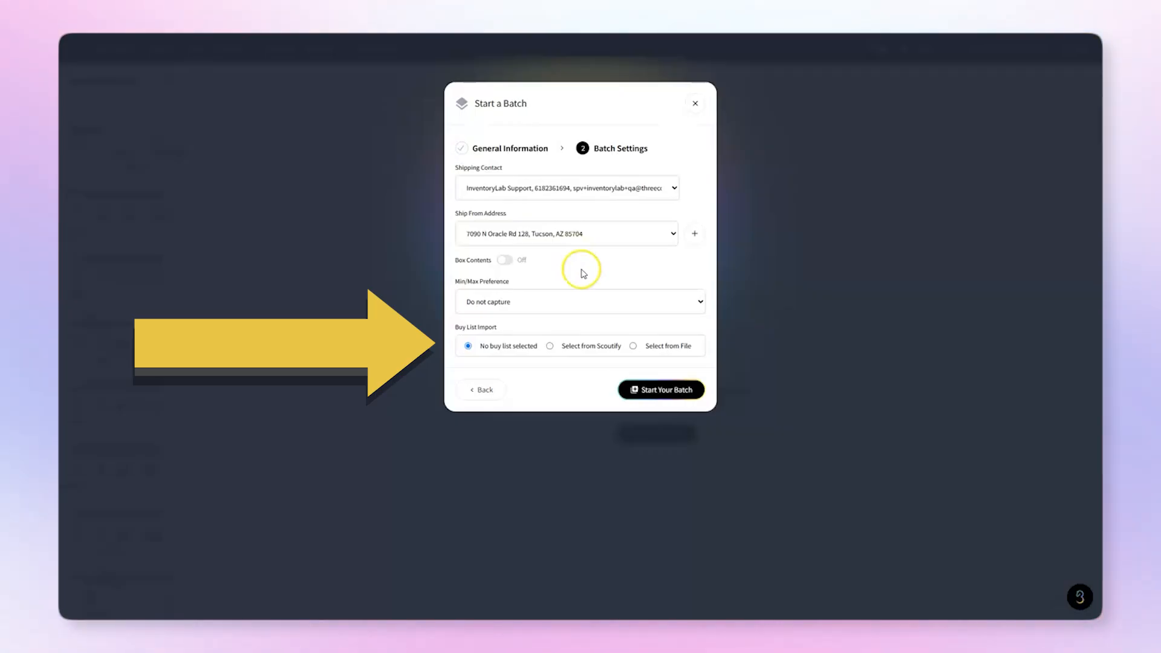
{"action": "left_click", "coordinate": [633, 348]}
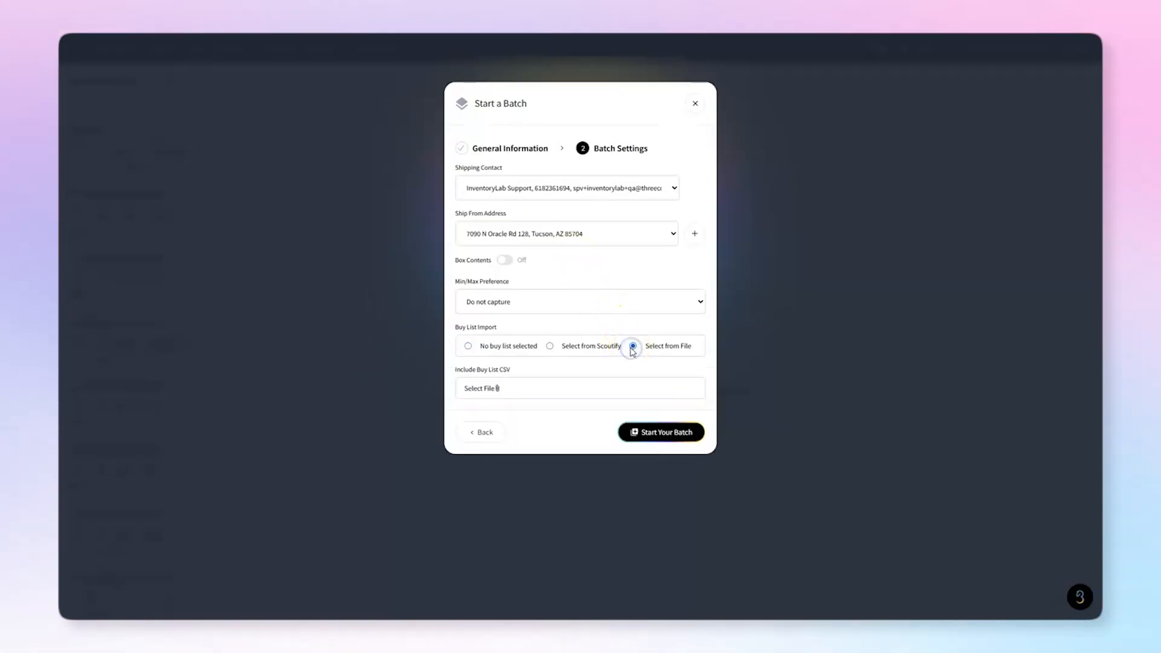
{"action": "left_click", "coordinate": [493, 389]}
{"action": "left_click", "coordinate": [406, 396]}
{"action": "left_click", "coordinate": [410, 428]}
{"action": "left_click", "coordinate": [807, 413]}
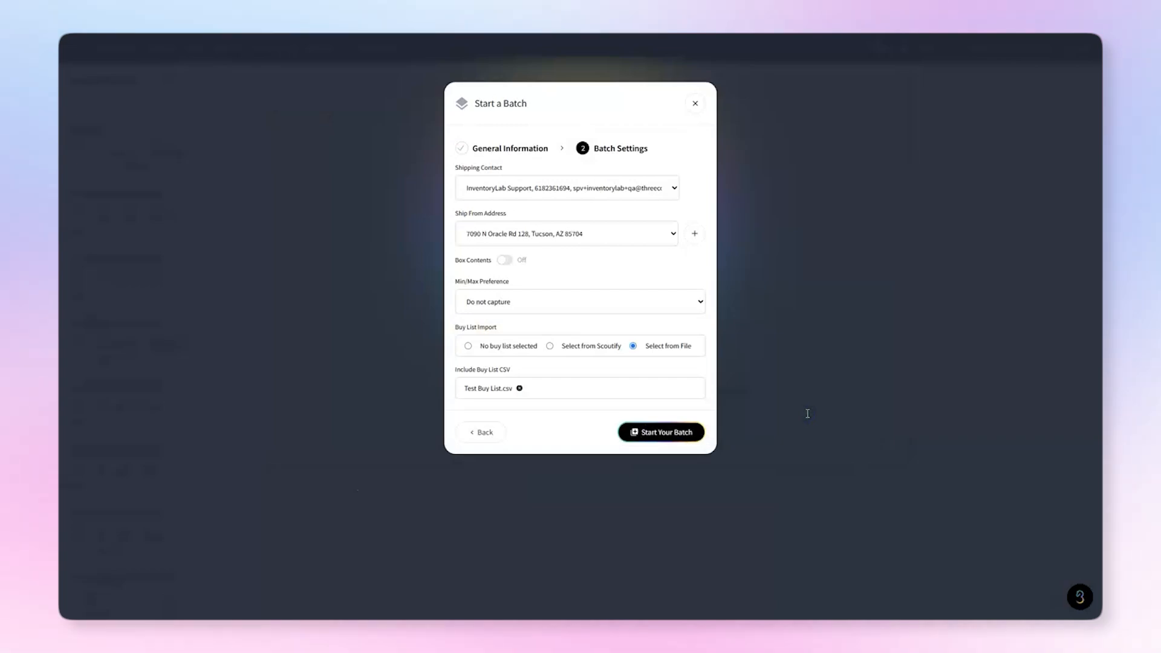
{"action": "left_click", "coordinate": [662, 433]}
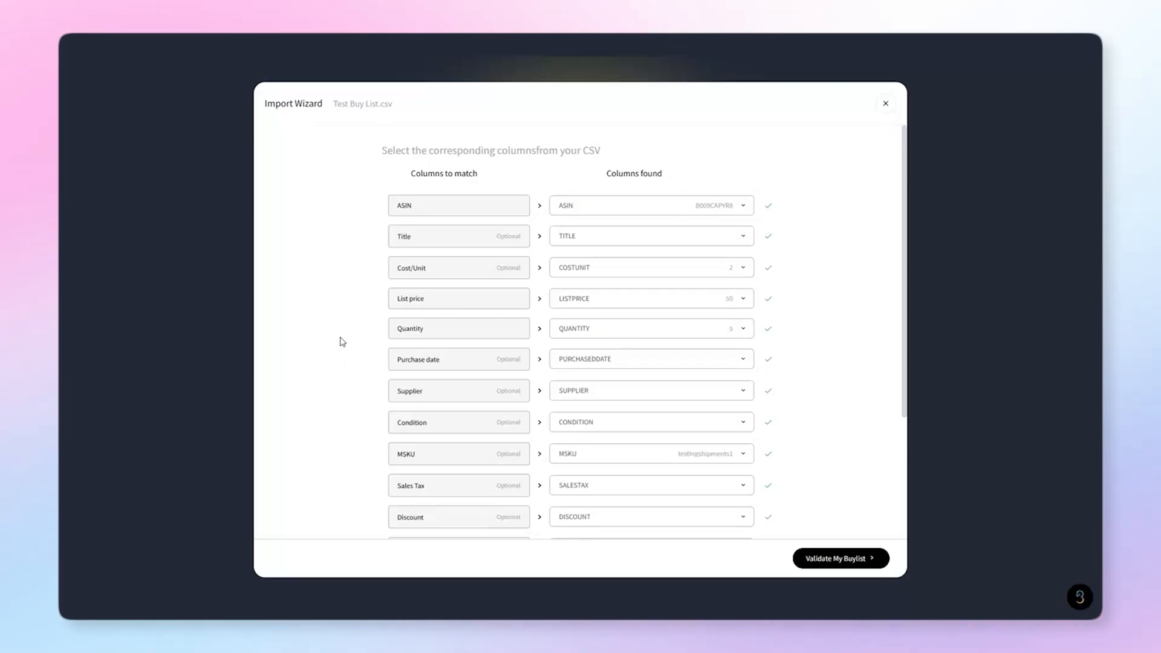
- Review the CSV column matches down to Prep Owner and validate the buy list
{"action": "scroll", "coordinate": [342, 342], "scroll_direction": "down", "scroll_amount": 2}
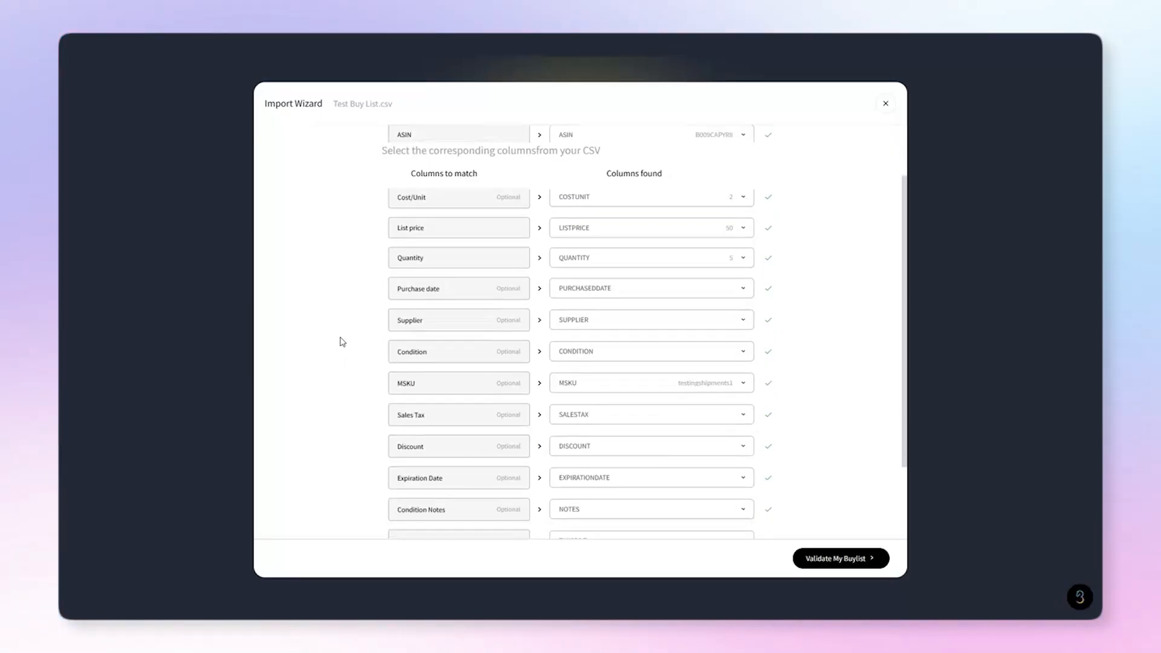
{"action": "scroll", "coordinate": [342, 342], "scroll_direction": "down", "scroll_amount": 3}
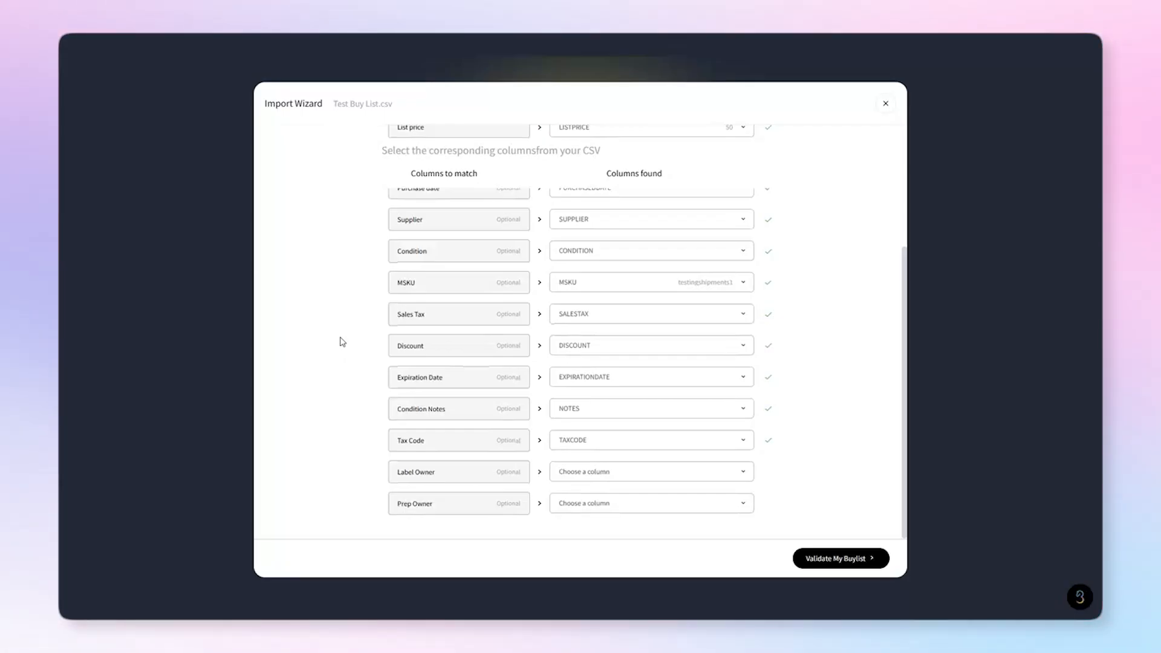
{"action": "left_click", "coordinate": [820, 557]}
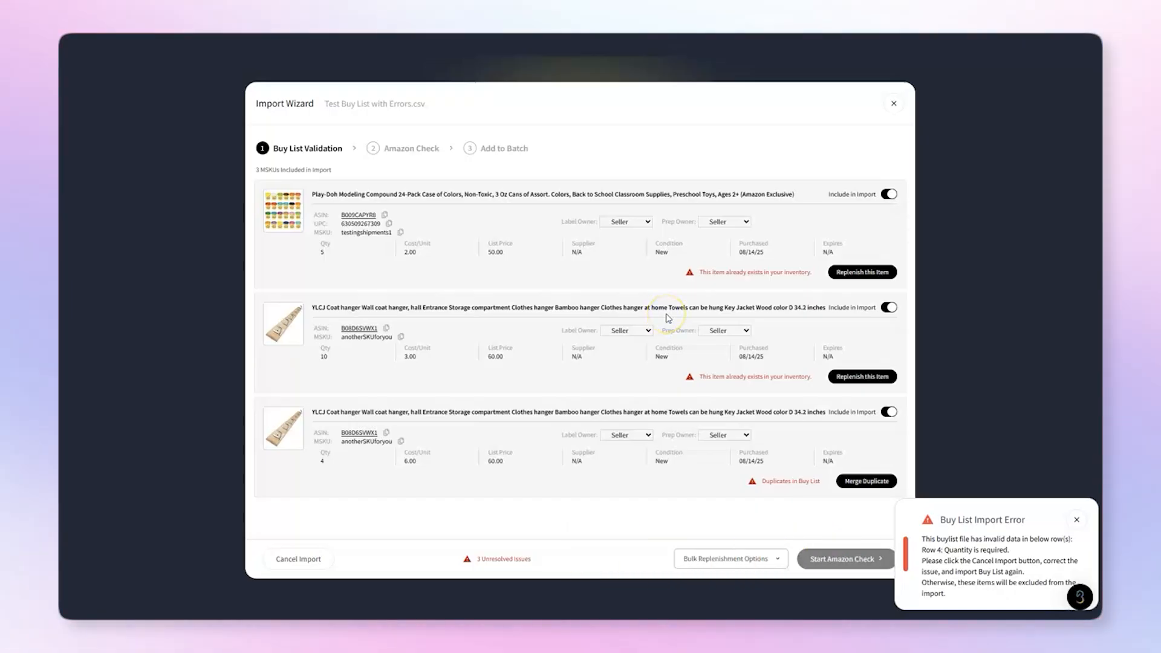
- Dismiss the buy list import error notice and replenish the Play-Doh item with the existing MSKU testingshipments1
{"action": "left_click", "coordinate": [1077, 519]}
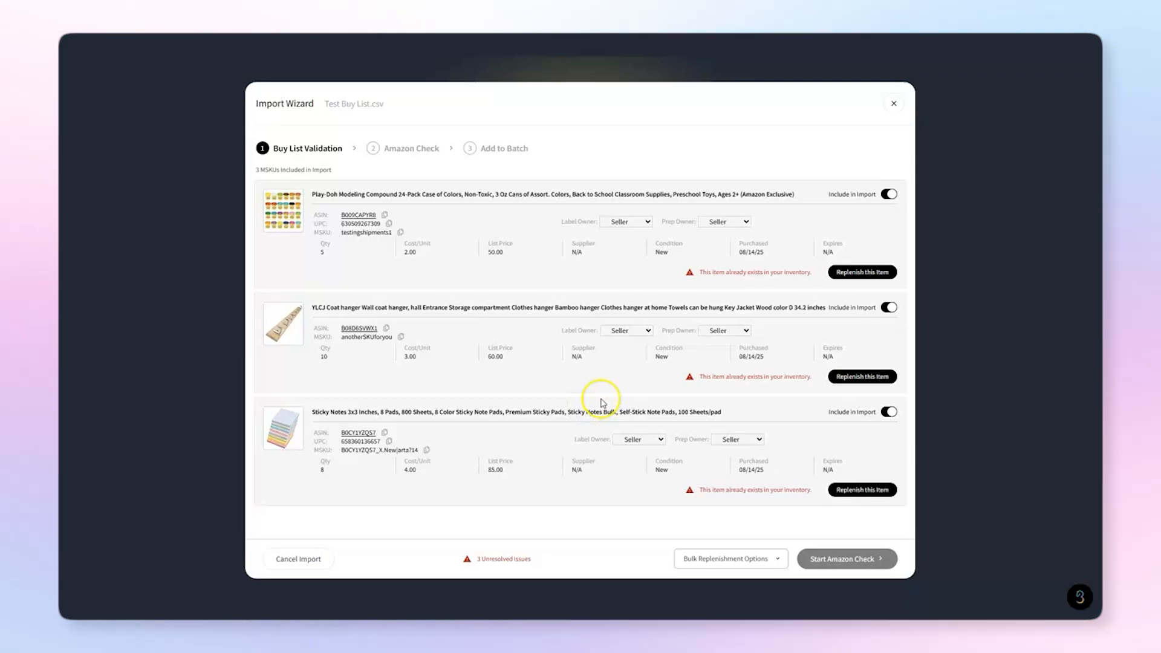
{"action": "left_click", "coordinate": [859, 279]}
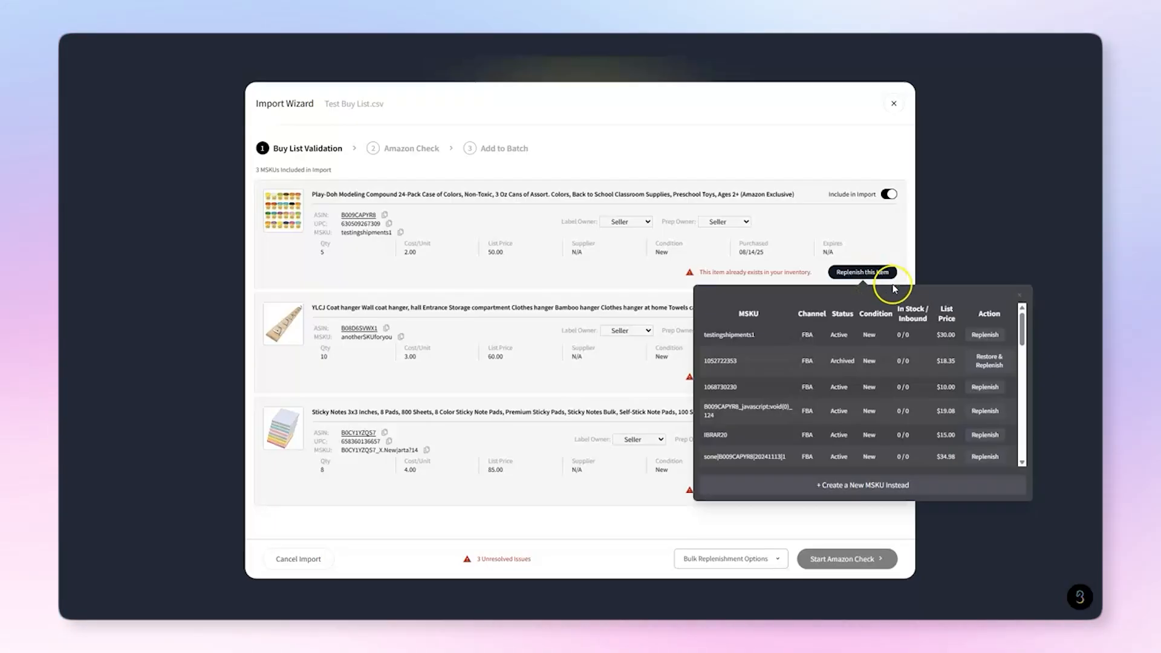
{"action": "left_click", "coordinate": [977, 336]}
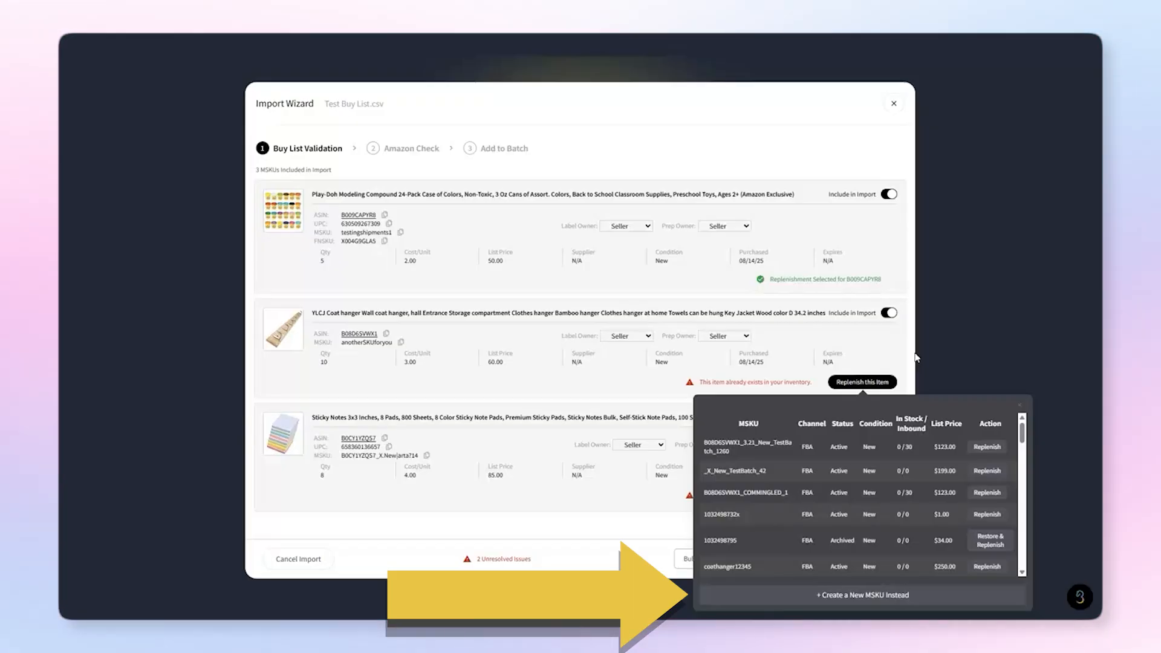
- Try Replenish All for the remaining unresolved items, switching the bulk replenishment option to Use New MSKUs
{"action": "left_click", "coordinate": [638, 561]}
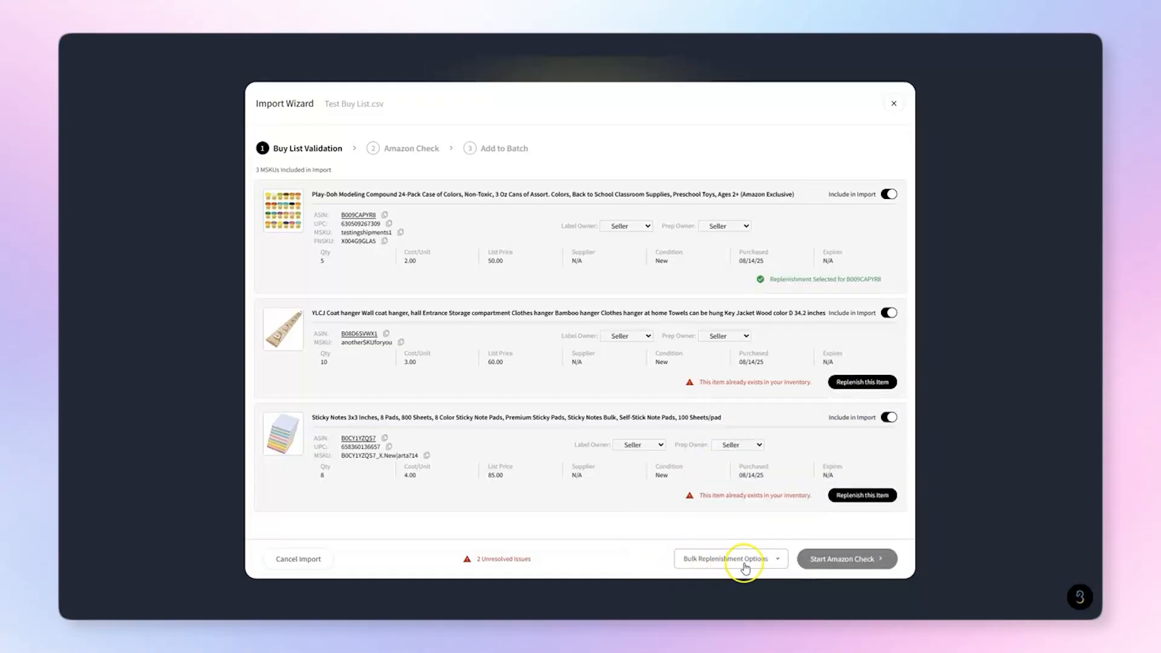
{"action": "left_click", "coordinate": [763, 561]}
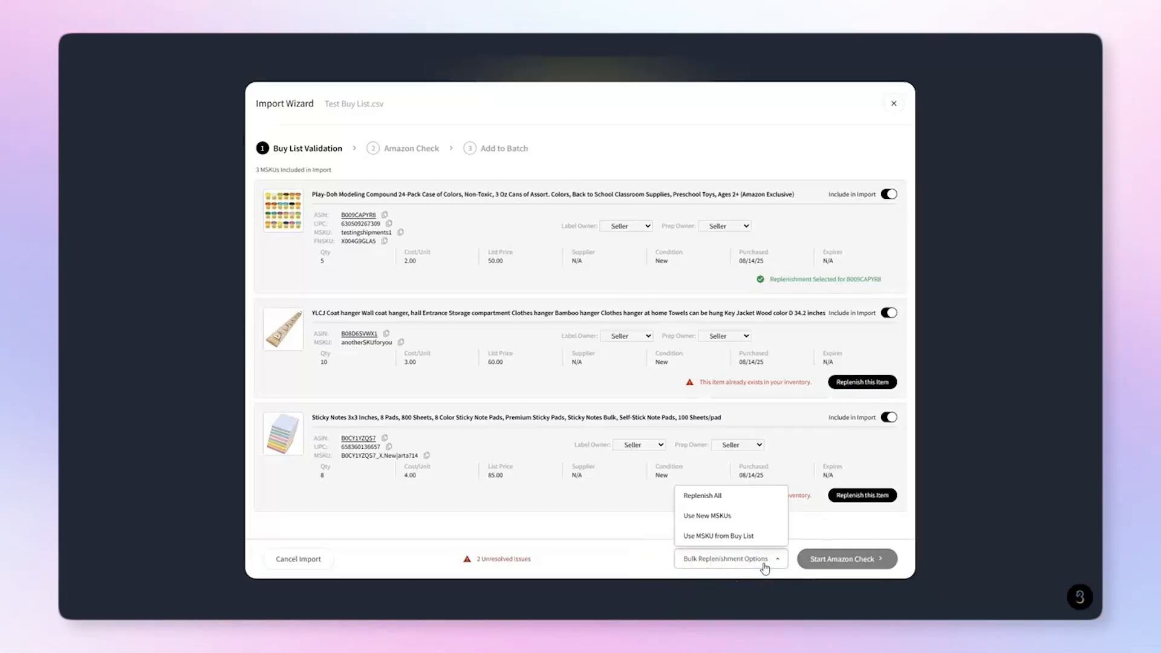
{"action": "left_click", "coordinate": [765, 496]}
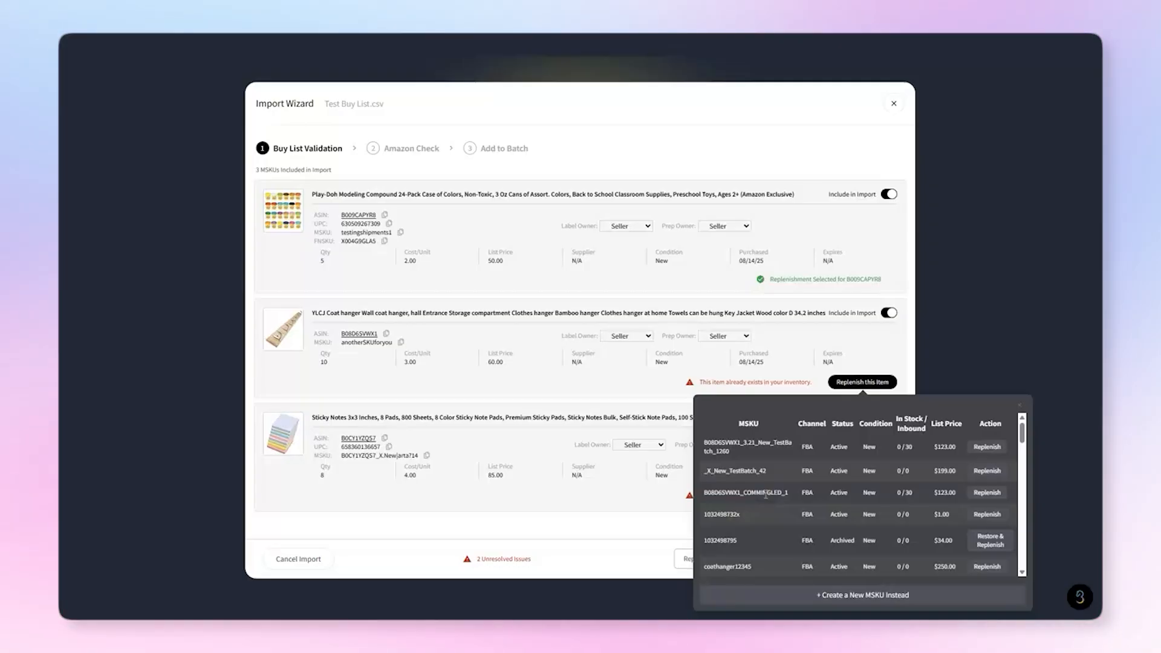
{"action": "left_click", "coordinate": [689, 559]}
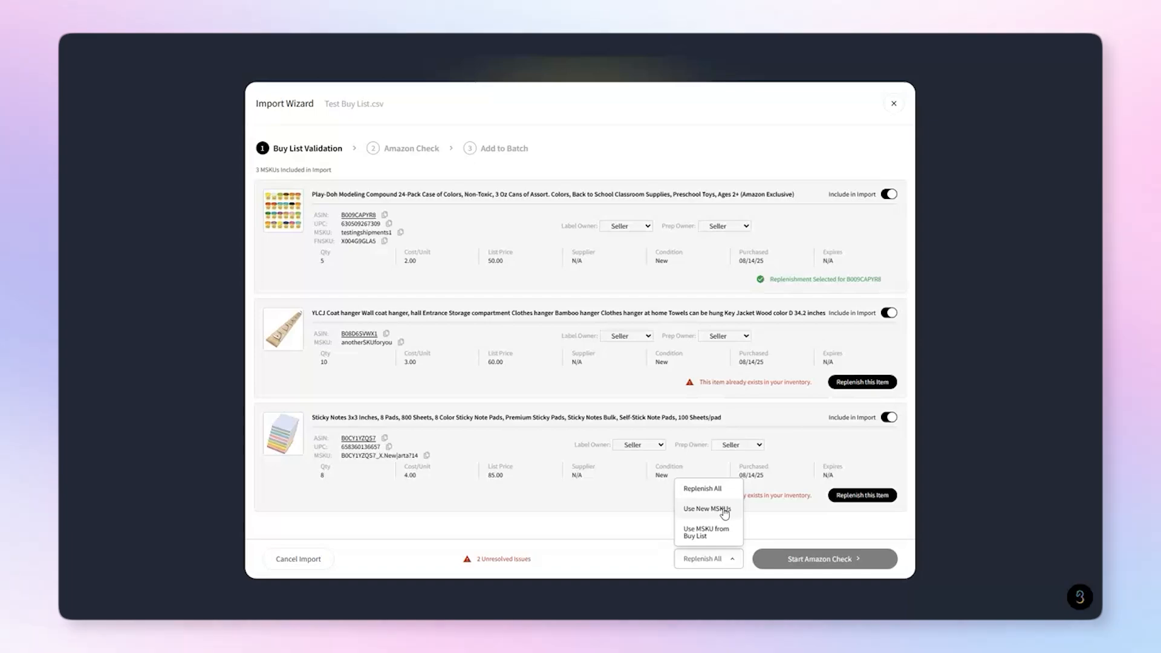
{"action": "left_click", "coordinate": [725, 514]}
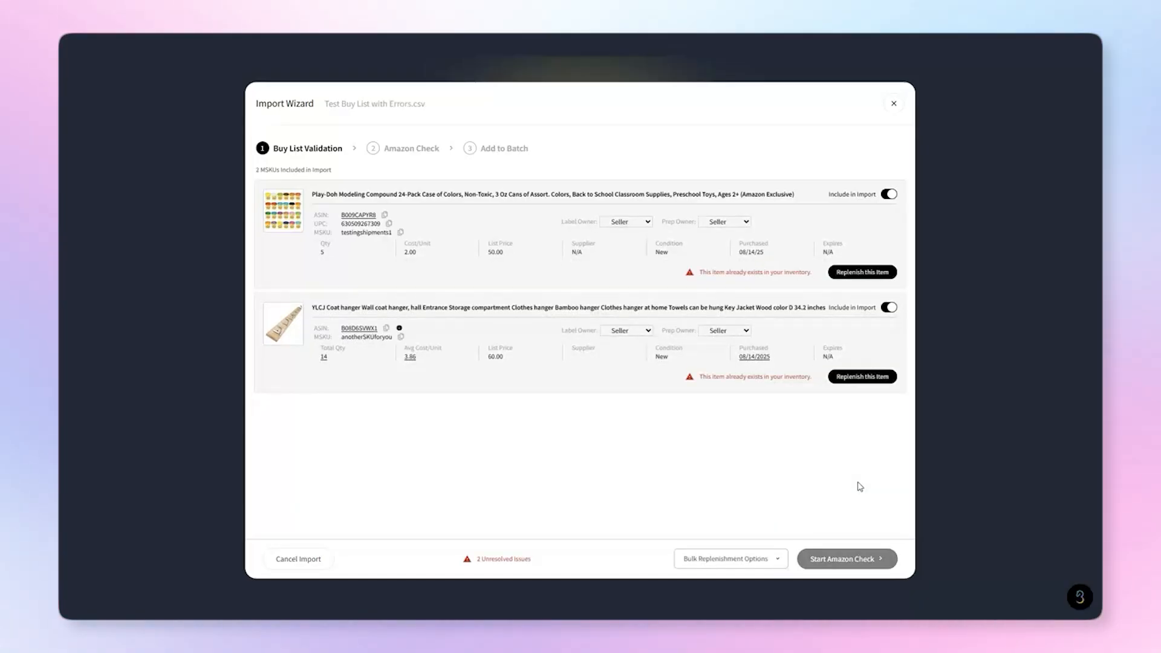
- For Test Buy List with Errors.csv, apply Use MSKU from Buy List in bulk and merge the duplicate coat hanger entry
{"action": "left_click", "coordinate": [776, 560]}
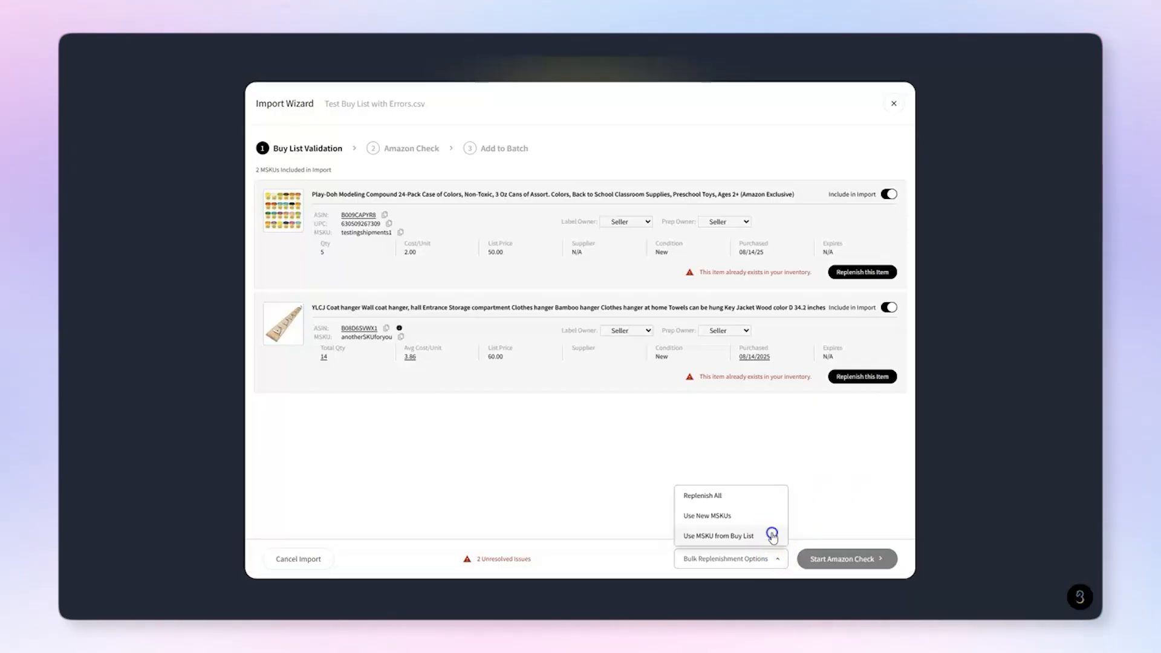
{"action": "left_click", "coordinate": [771, 536]}
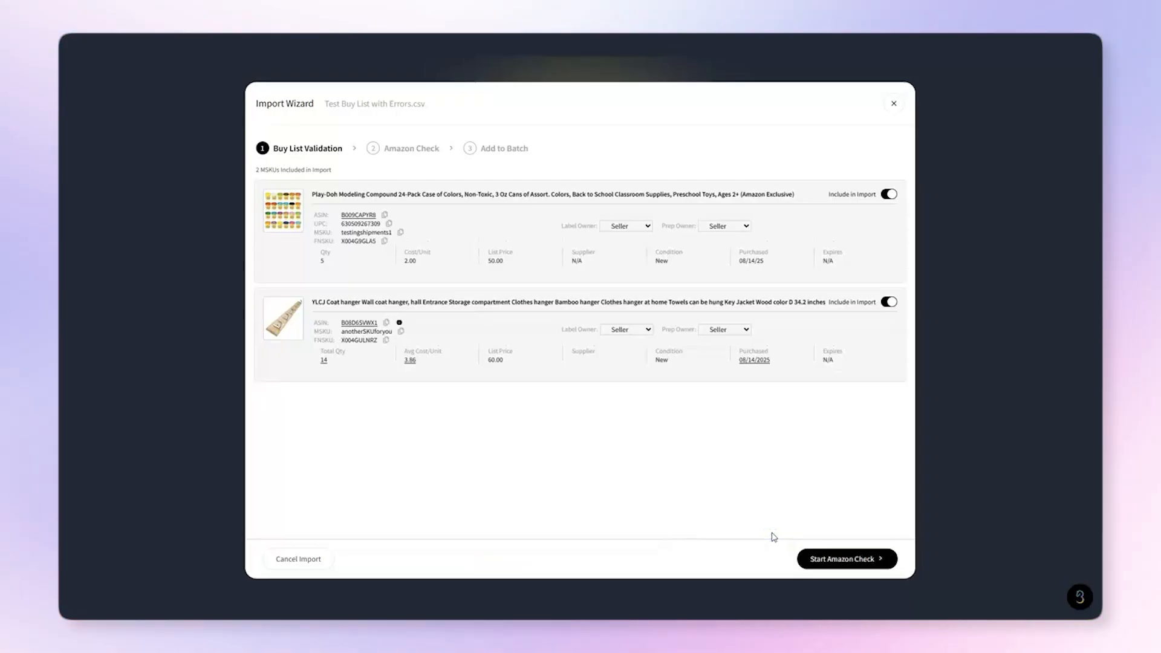
{"action": "left_click", "coordinate": [661, 495]}
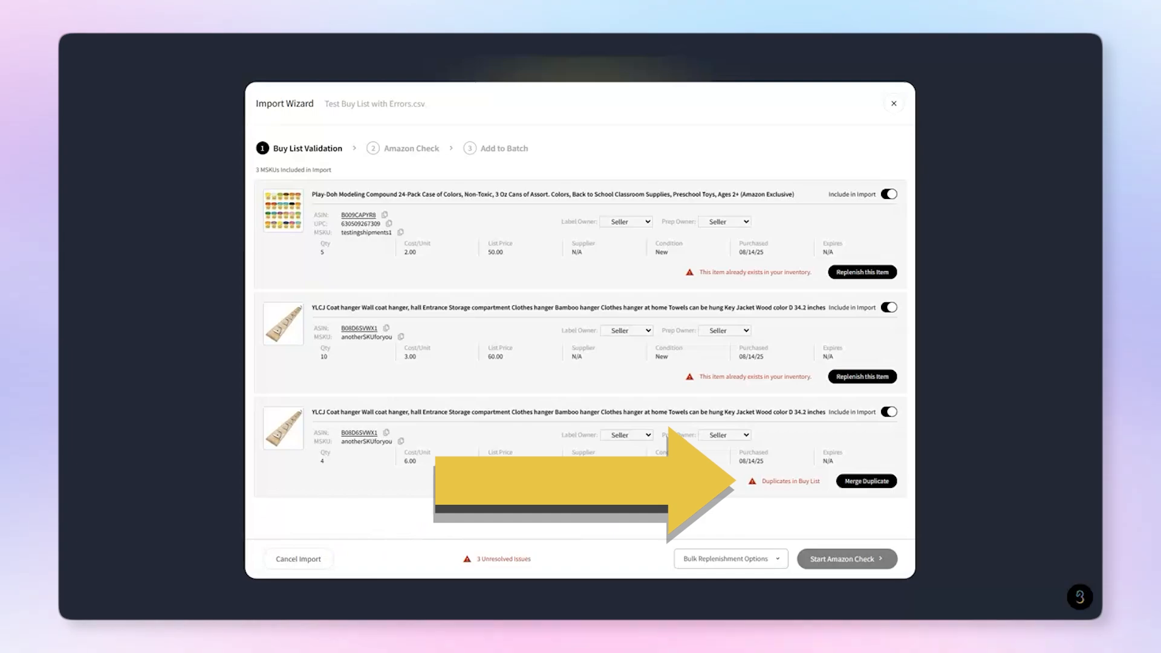
{"action": "left_click", "coordinate": [862, 482]}
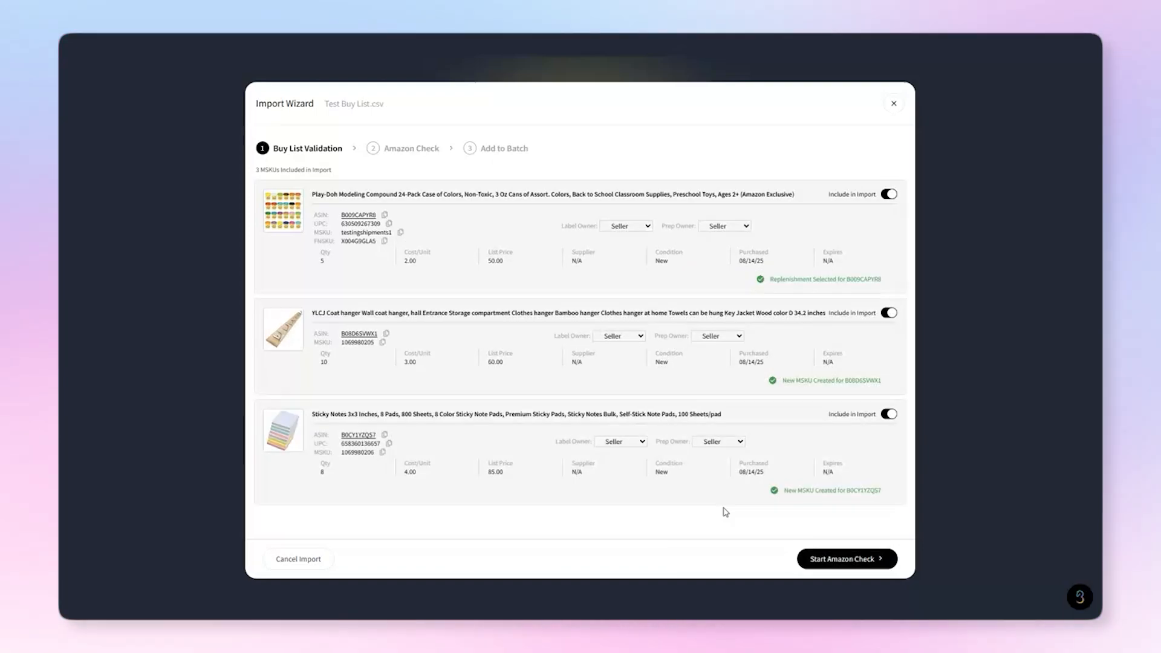
- Run the Amazon check on the Test Buy List.csv items and add the buy list to the batch
{"action": "left_click", "coordinate": [834, 564]}
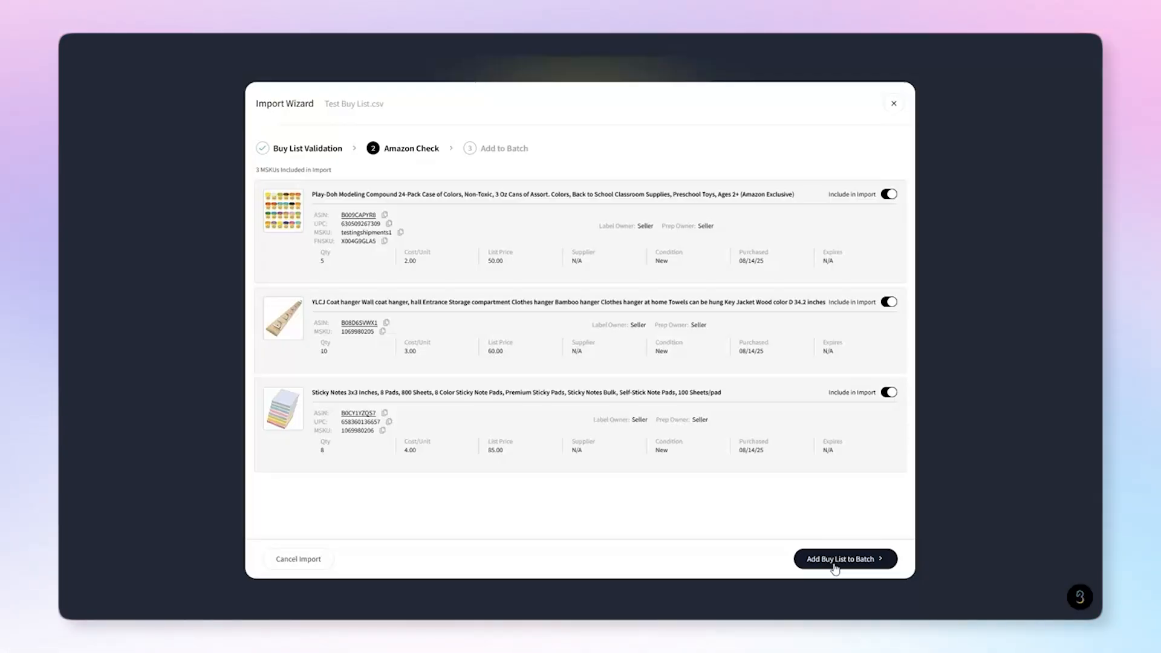
{"action": "left_click", "coordinate": [835, 563]}
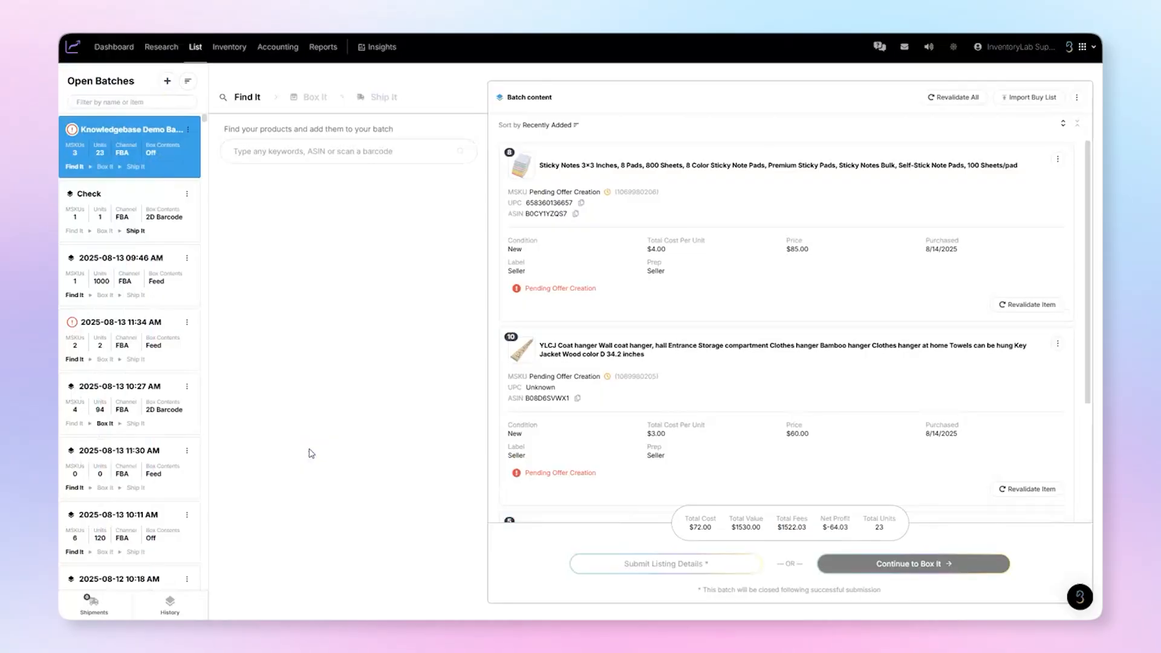